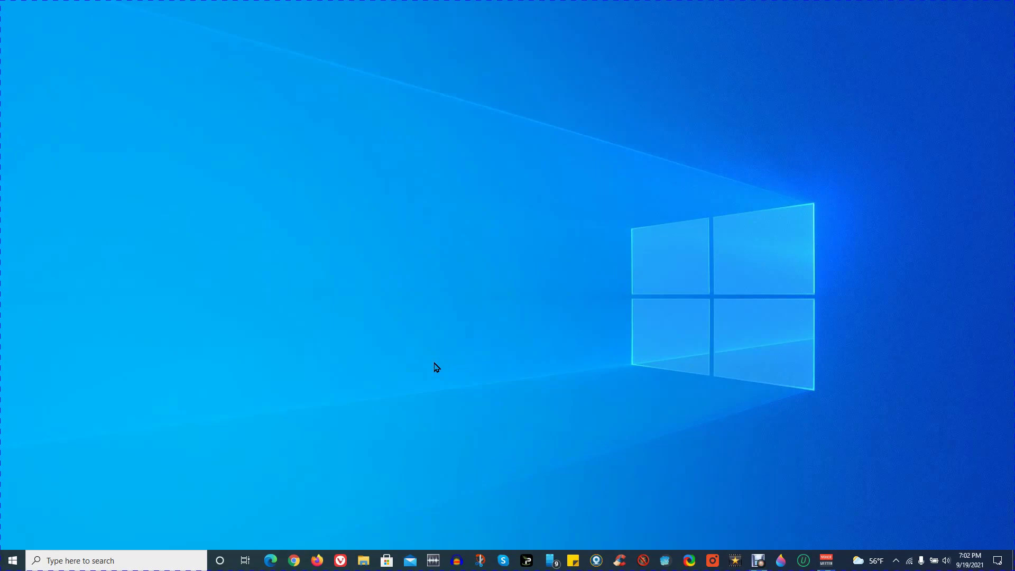
Step: Browse the Voice features, then return to the Home features in WavePad
click(435, 562)
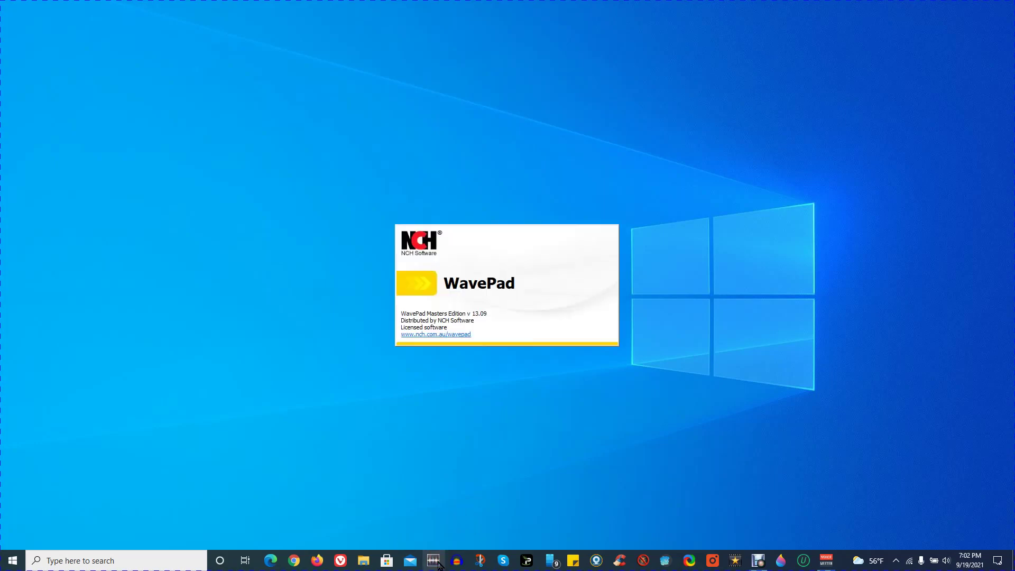
click(251, 29)
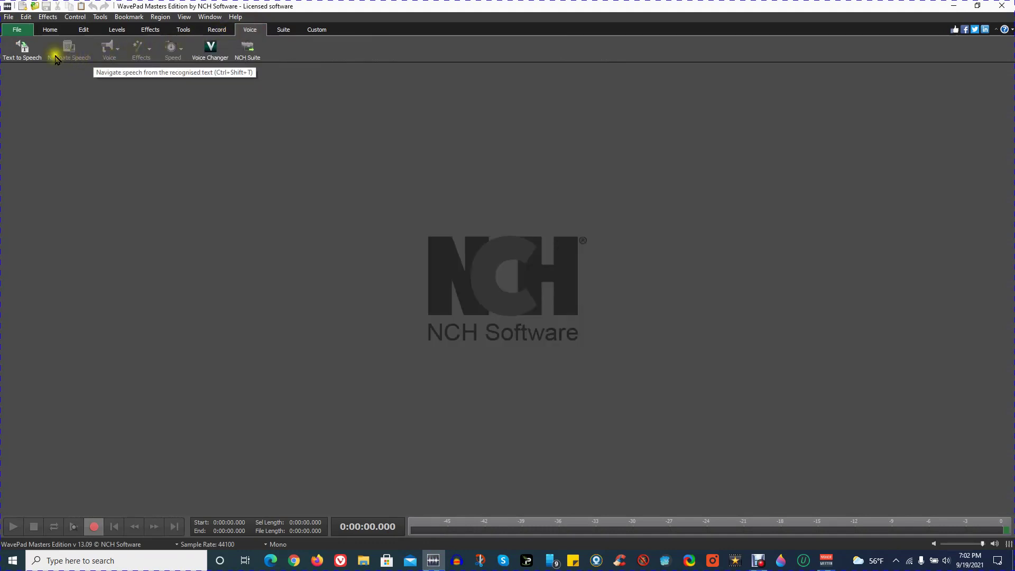
click(54, 34)
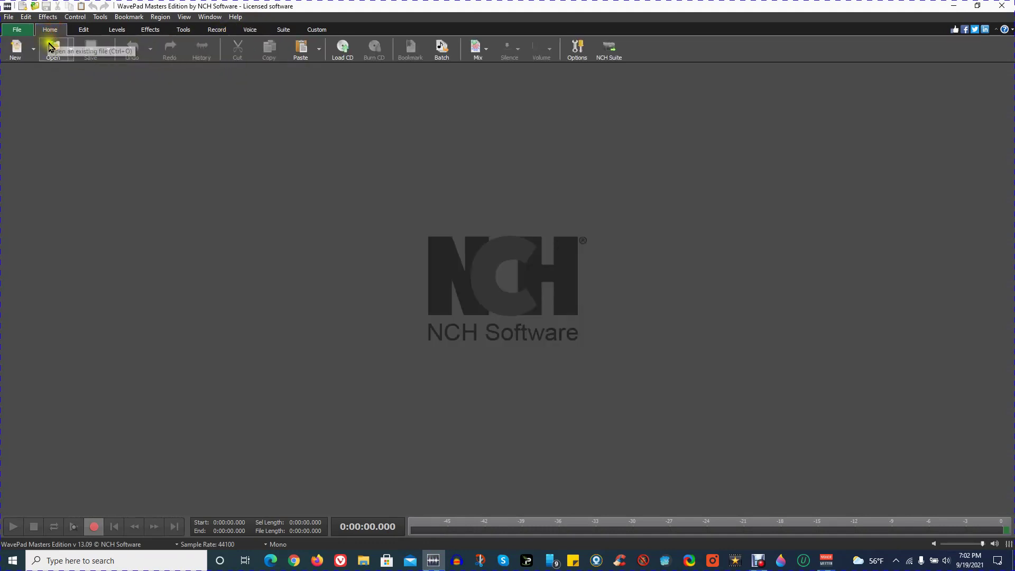
Step: Load 'bone dust 9 1 21a.mp3' from the auditions folder into the editor
click(54, 50)
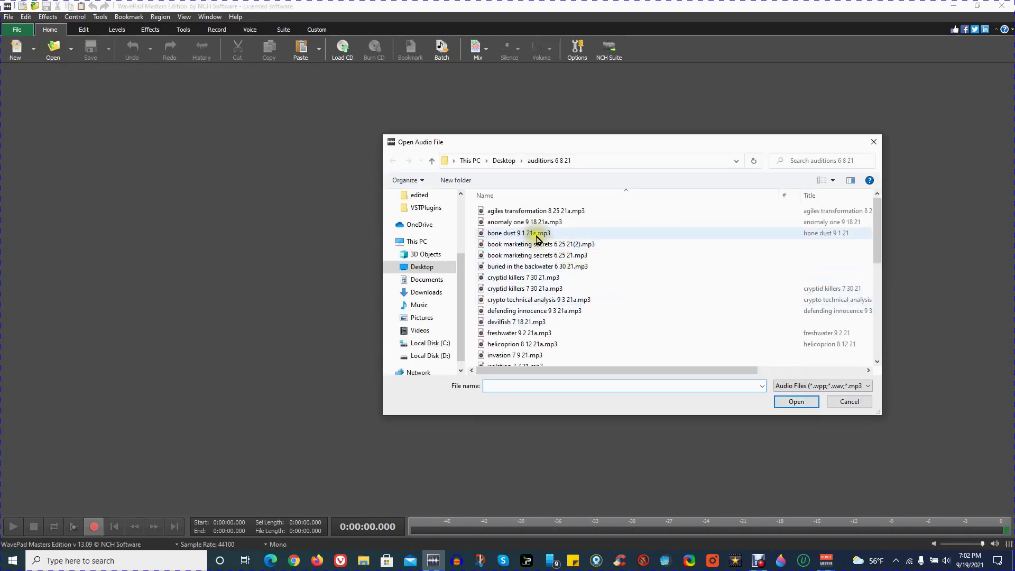
double_click(537, 233)
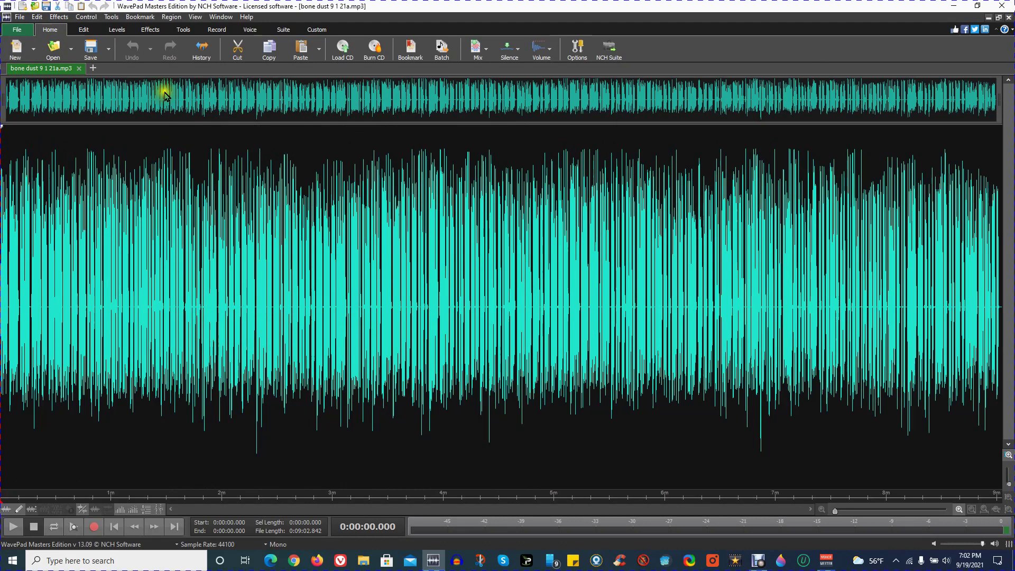
Step: Browse the Tools and Voice features, then show the Tools menu list
click(190, 32)
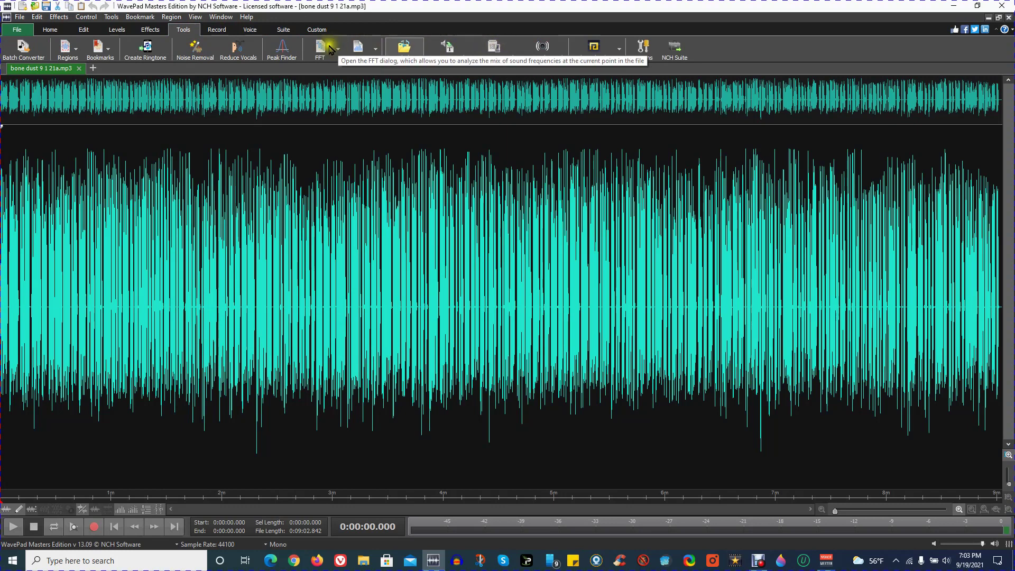
click(252, 31)
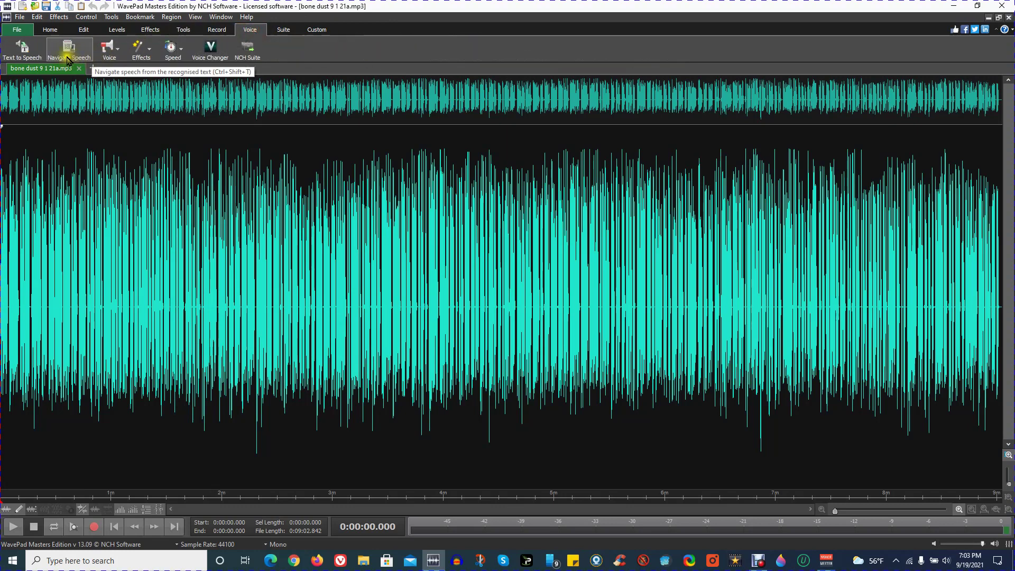
click(114, 19)
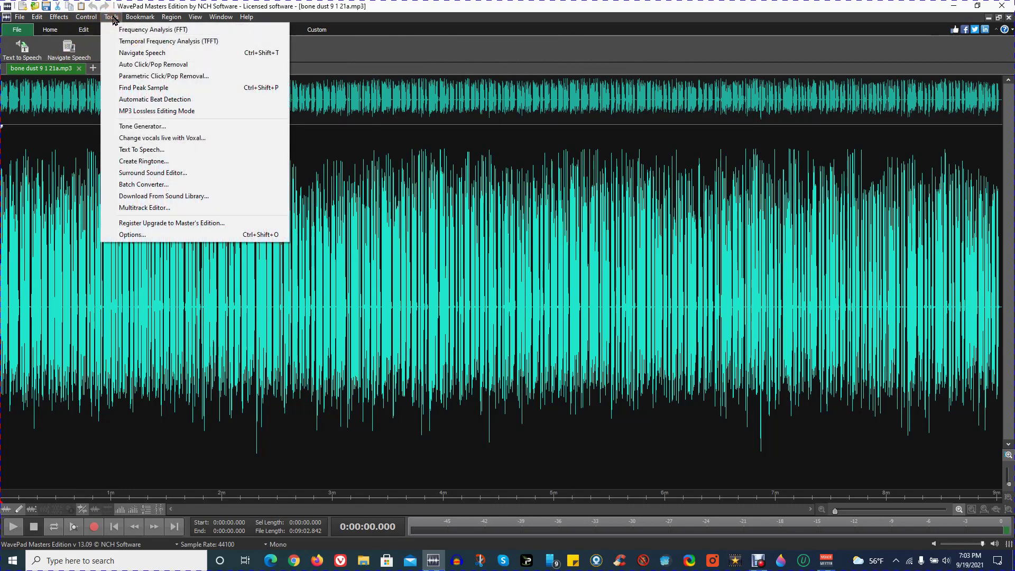
Step: Run Navigate Speech to produce a full transcript of the recording
click(123, 52)
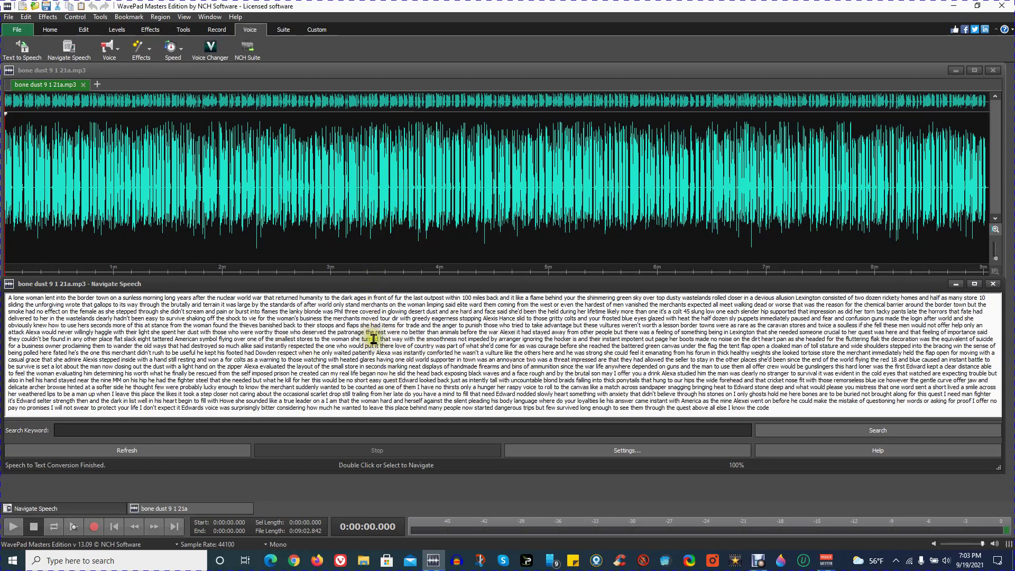
Step: Select the transcript sentence from 'Alexa' through 'he was strong' and play its audio (about 3:53–4:17)
double_click(384, 356)
drag(383, 357, 585, 349)
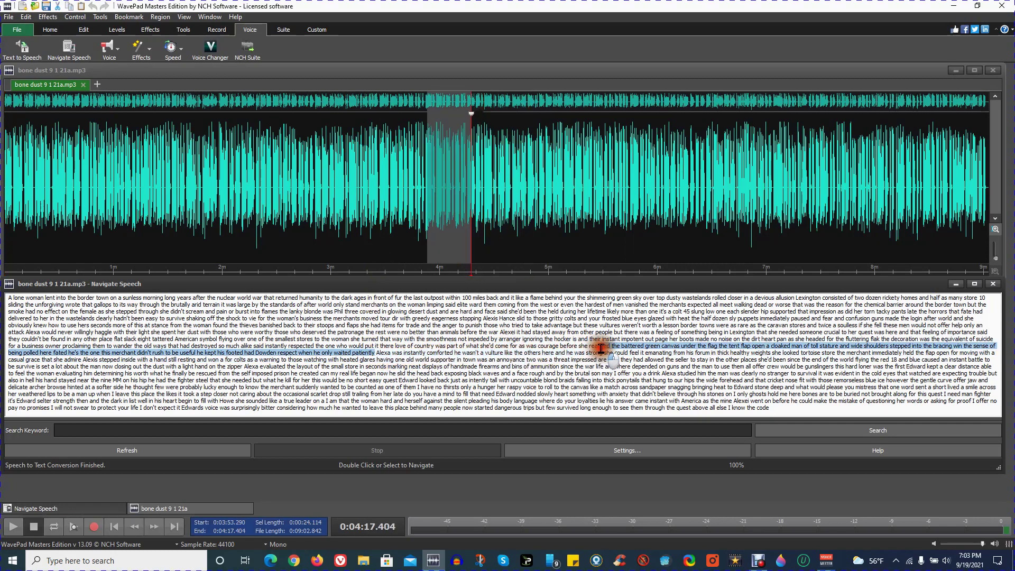
drag(586, 348, 605, 352)
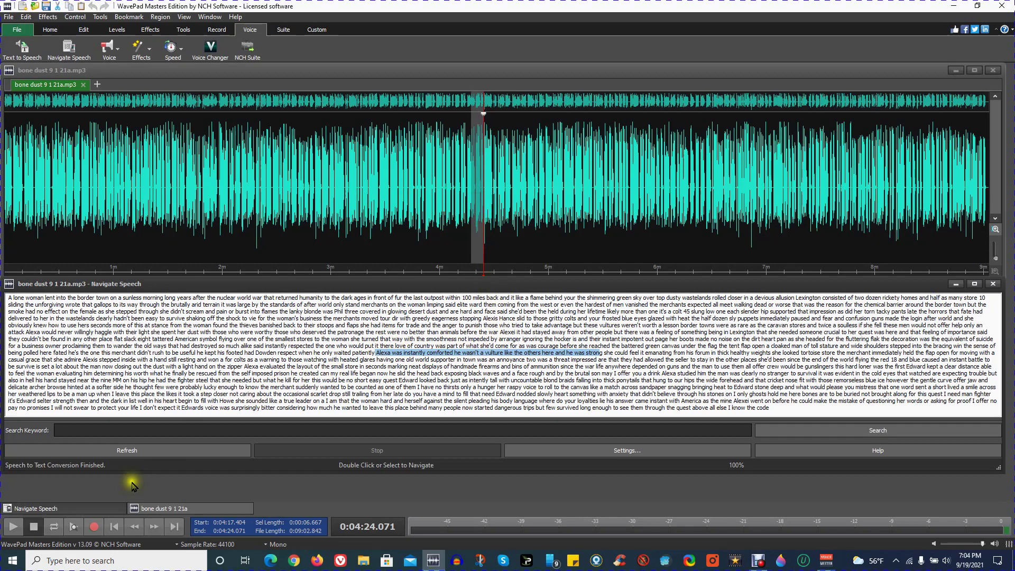
click(13, 528)
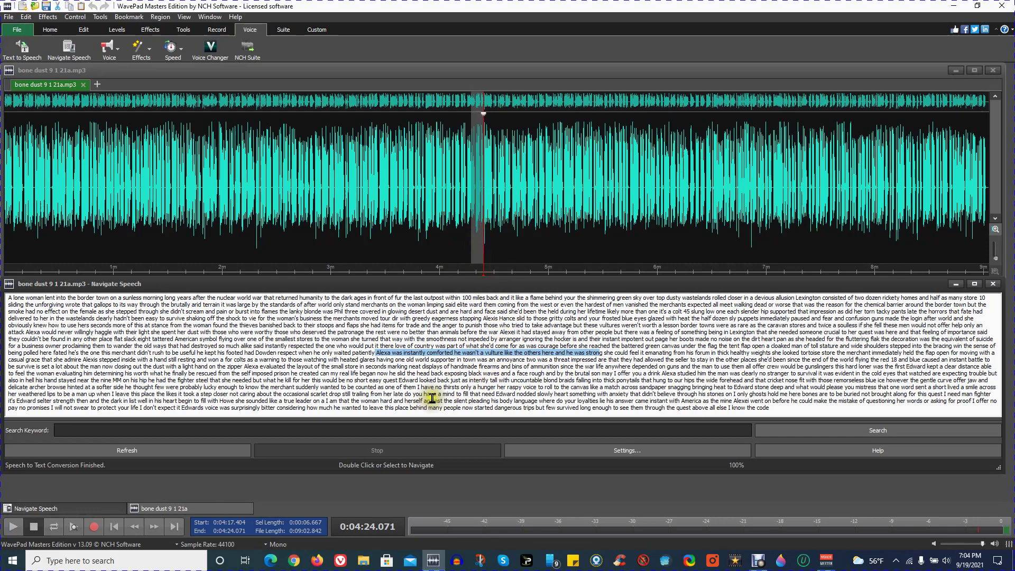
Step: Select the 'Edward nodded slowly…' sentence and play its audio near 7:39–7:45
double_click(496, 395)
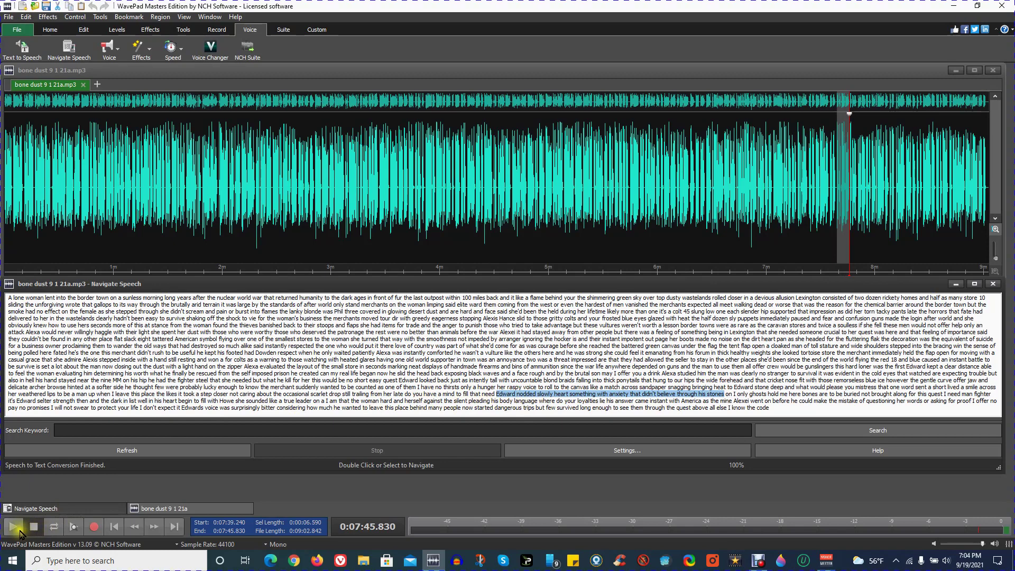
click(16, 526)
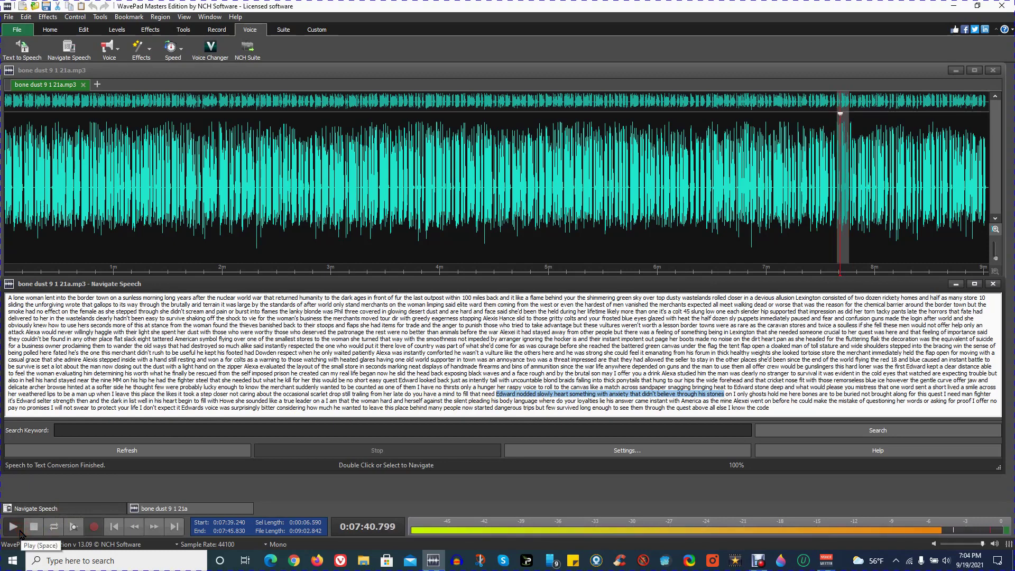